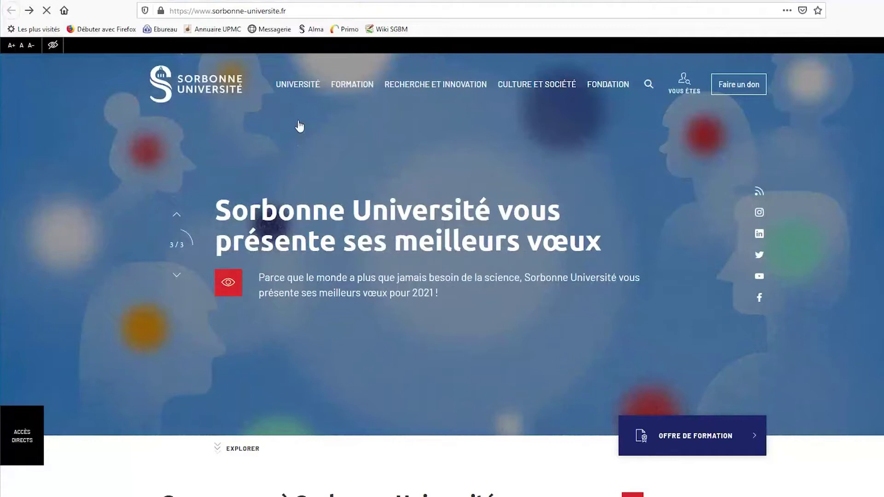
left_click(353, 86)
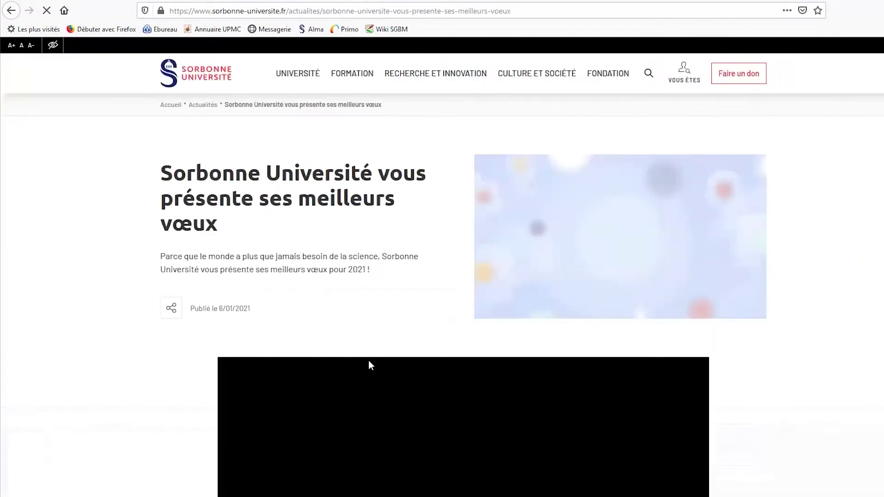
scroll(422, 289, "down", 7)
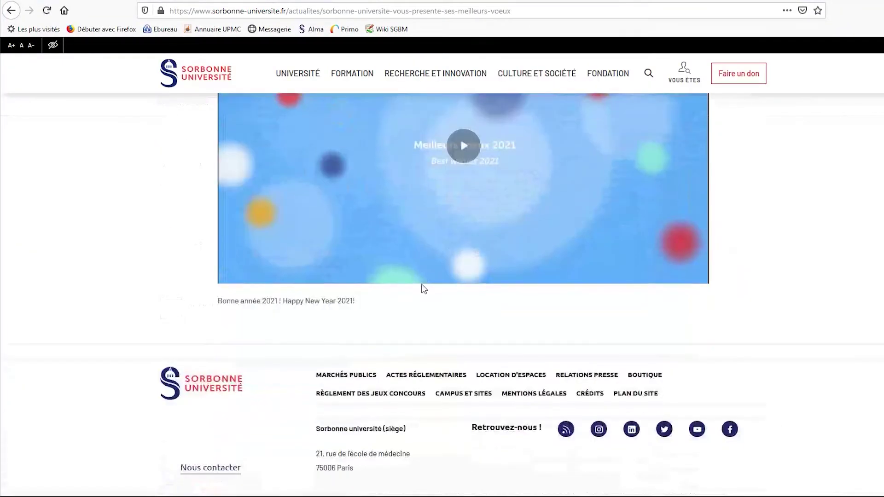
scroll(357, 174, "up", 4)
Open the Bibliothèque de Sorbonne Université page under Formation and follow its online resources page to the full resource list
left_click(364, 74)
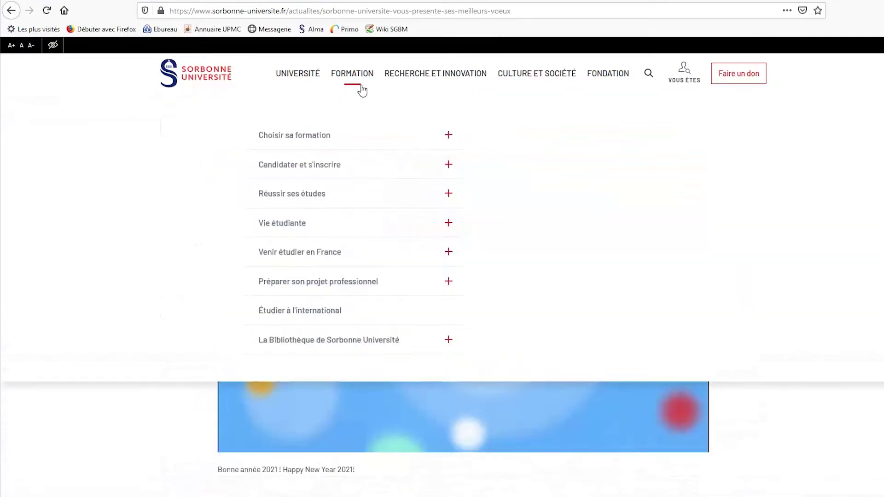
left_click(363, 348)
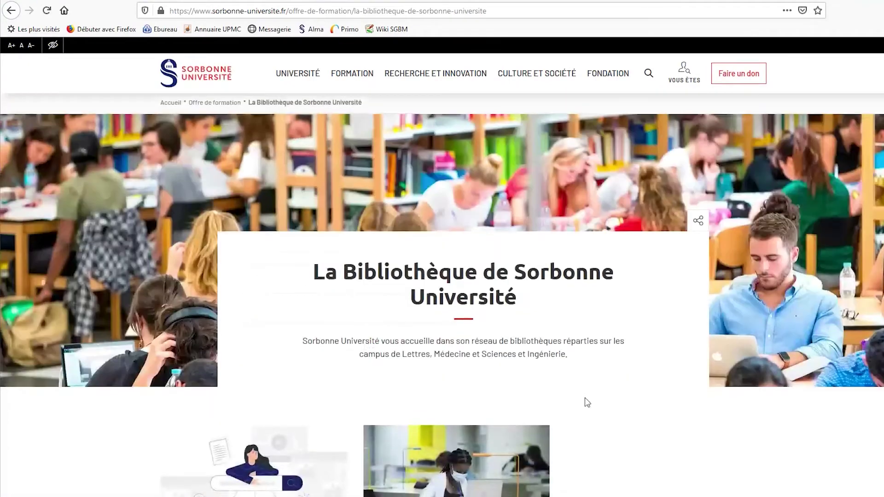
scroll(584, 401, "down", 10)
scroll(585, 401, "down", 10)
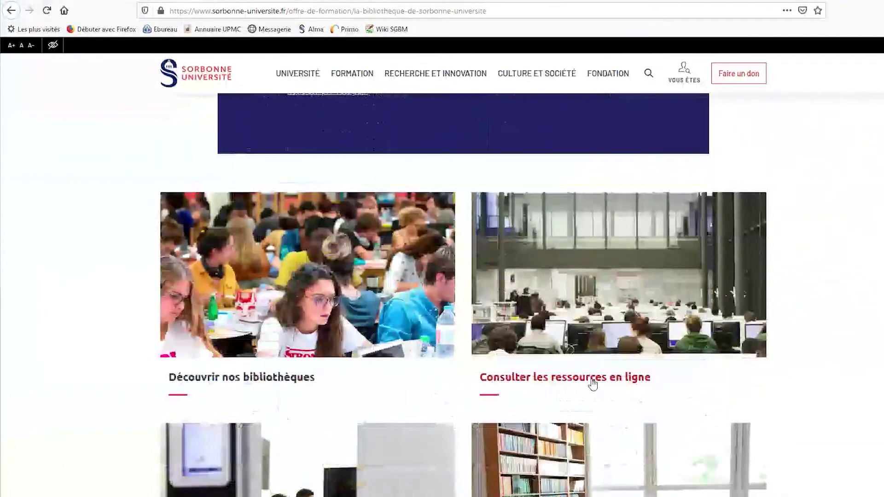
left_click(592, 382)
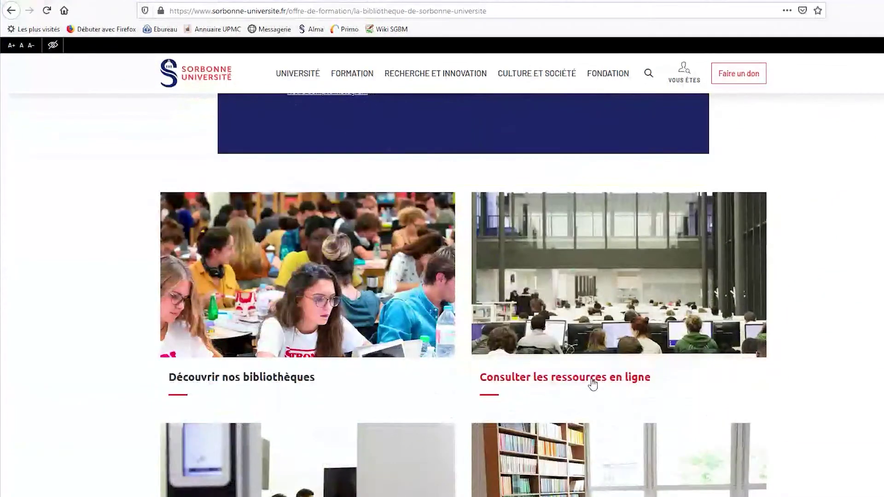
scroll(589, 383, "down", 3)
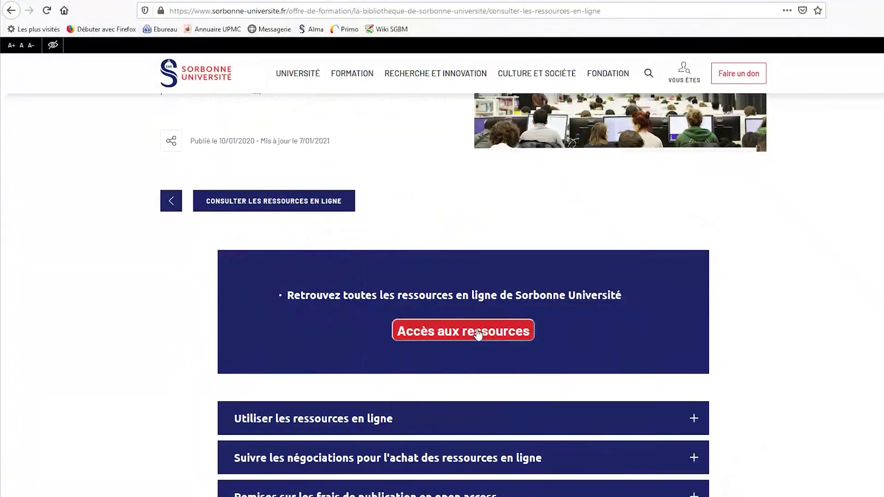
left_click(476, 331)
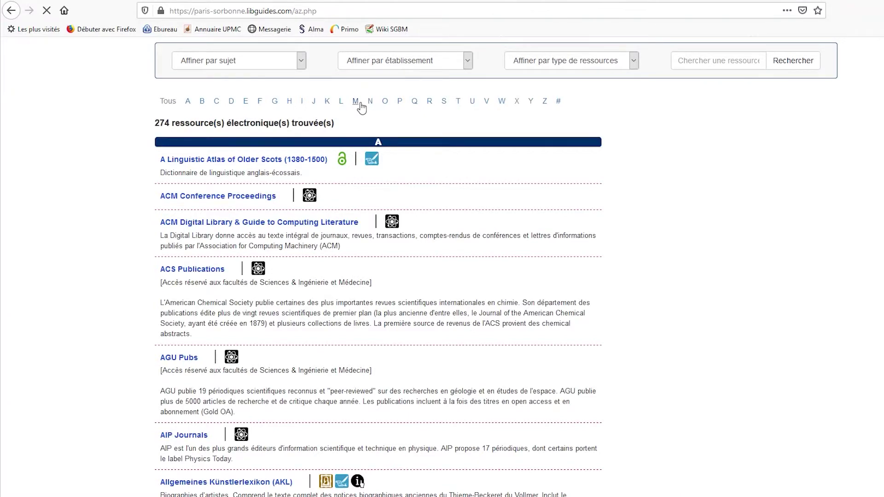
Open MathSciNet from the resources listed under M and search its publications for the author "brezis, haim"
left_click(359, 104)
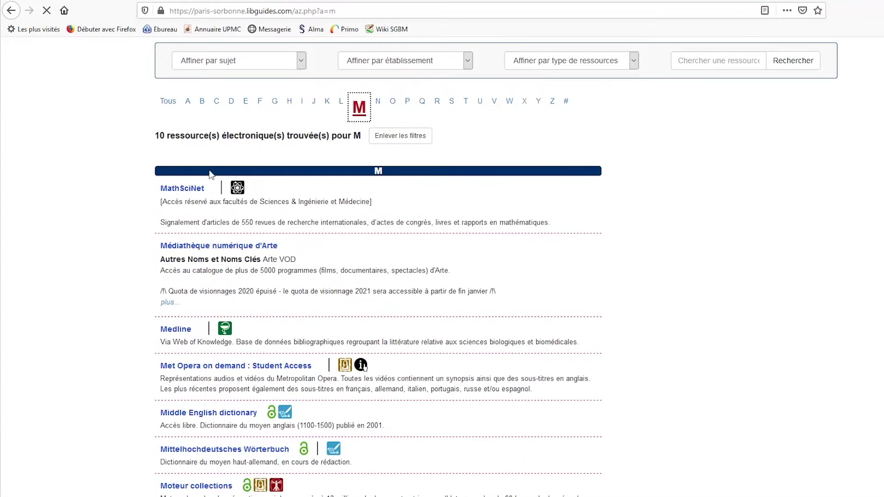
left_click(194, 189)
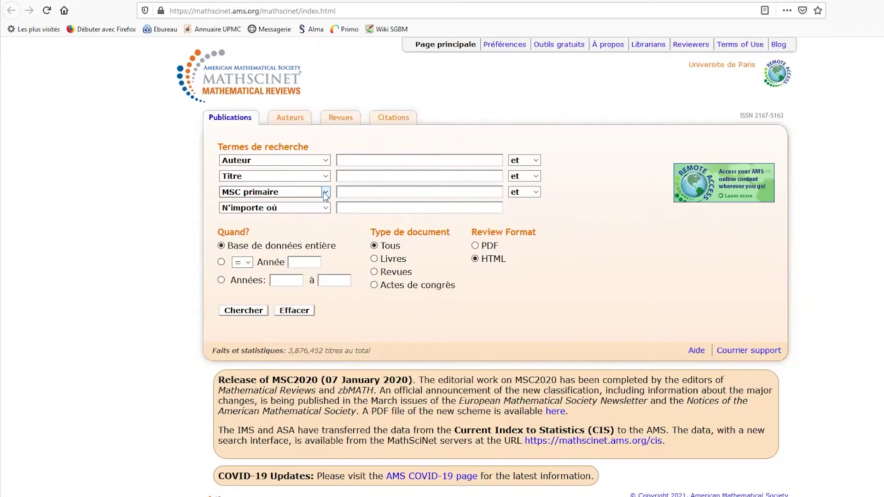
type("brezi")
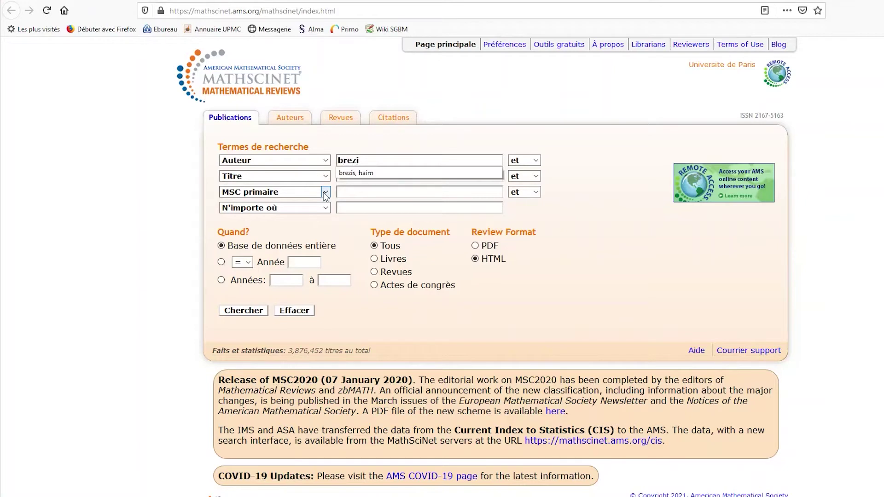
type("s, haim")
key("Return")
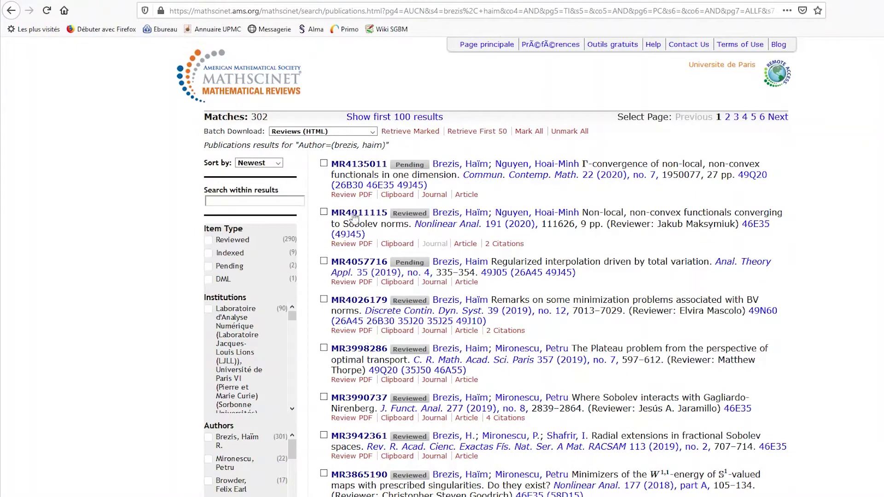
Open the subject classification expansion of the first article, MR4135011, and highlight its secondary codes 26B30, 46E35 and 49J45
left_click(368, 165)
mouse_move(427, 174)
left_click(278, 164)
left_click(291, 165)
left_click(753, 178)
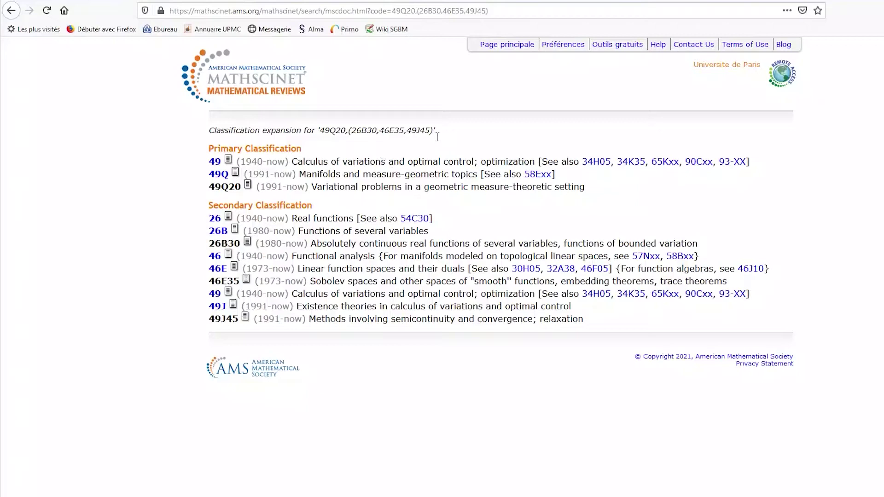
left_click_drag(431, 136, 352, 137)
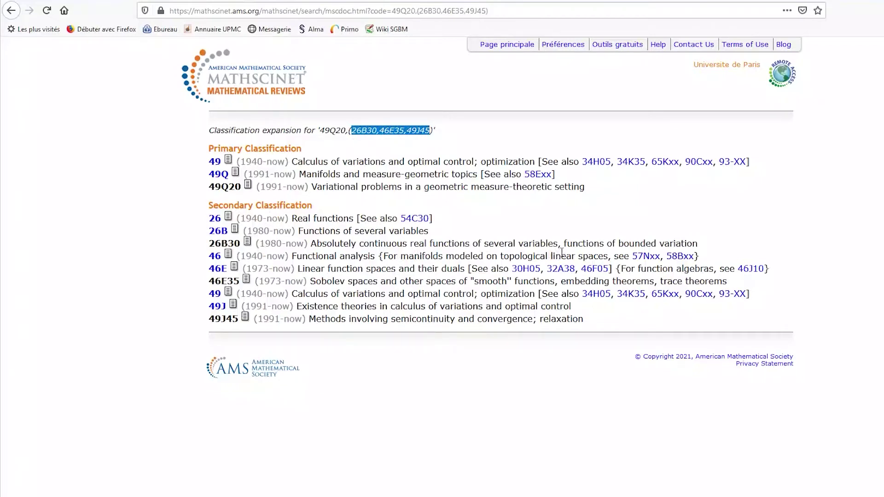
left_click(551, 231)
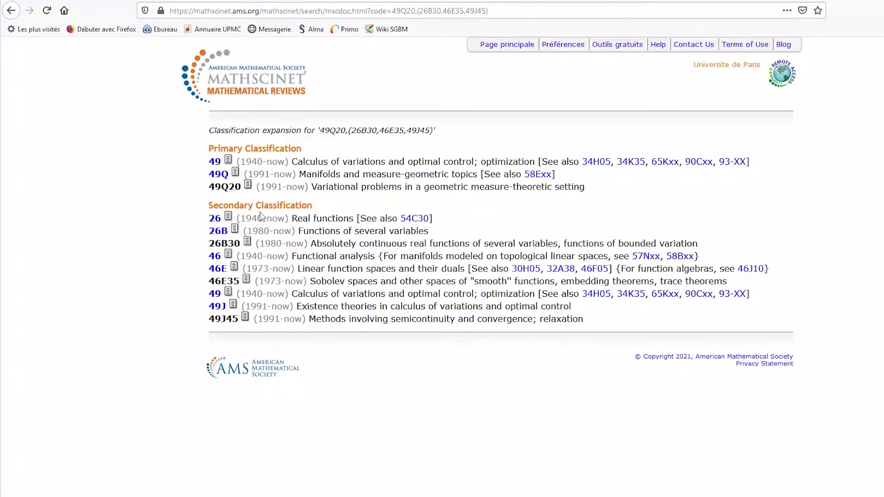
List the publications classified under 49Q20 and highlight the record number of the second result
left_click(249, 186)
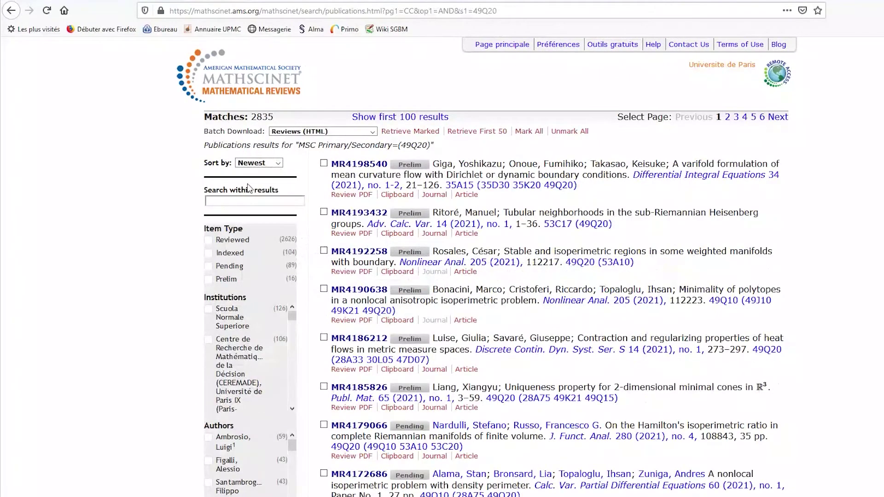
left_click_drag(316, 213, 387, 216)
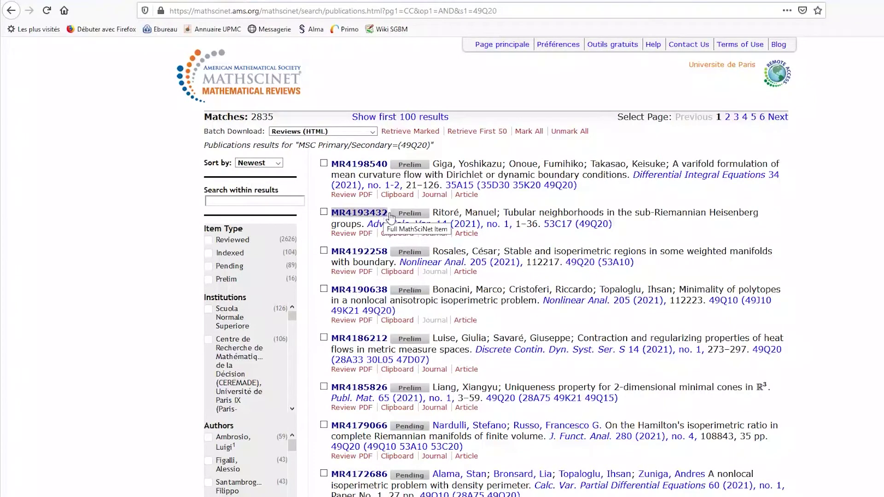
left_click(394, 217)
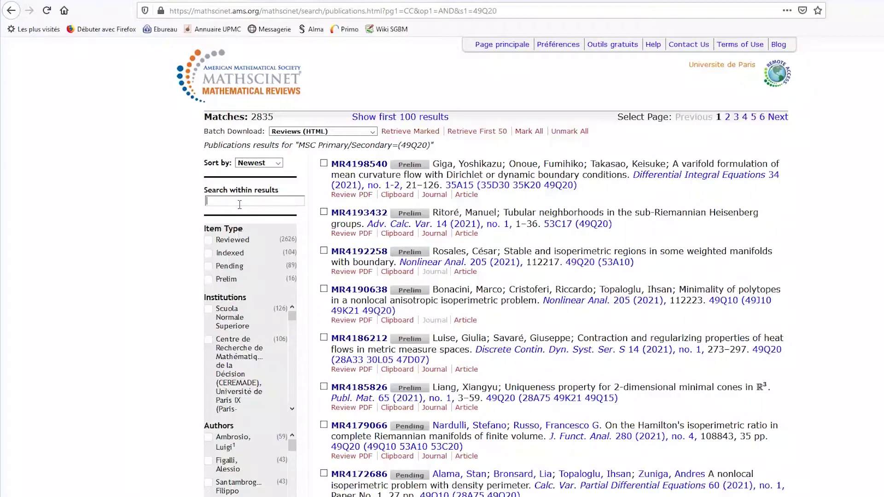
Search within the 49Q20 results for "tubular" and restrict the item type to Reviewed
type("tubular")
key("Return")
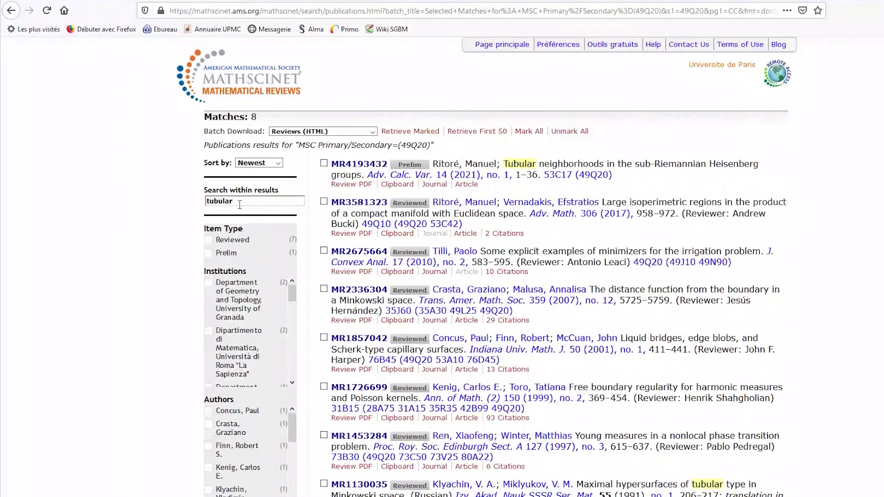
double_click(254, 117)
left_click(210, 242)
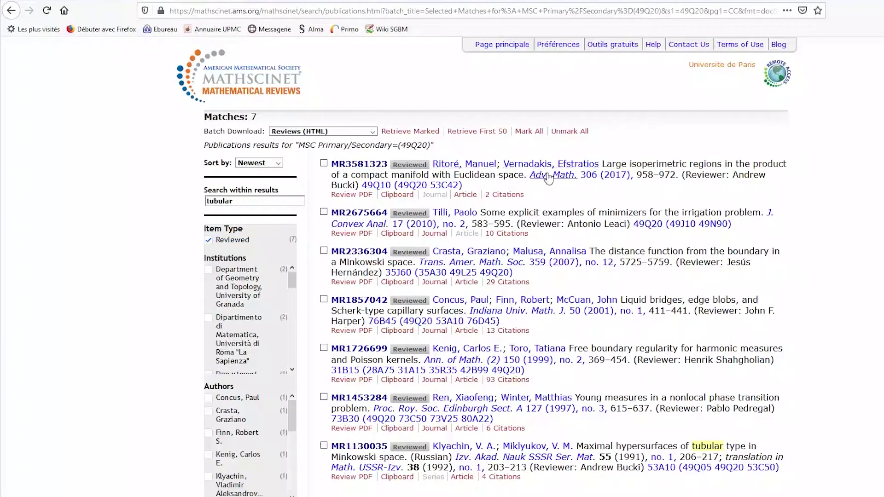
Open the first result, MR3581323, highlight its review text and look through the list of references
left_click(371, 166)
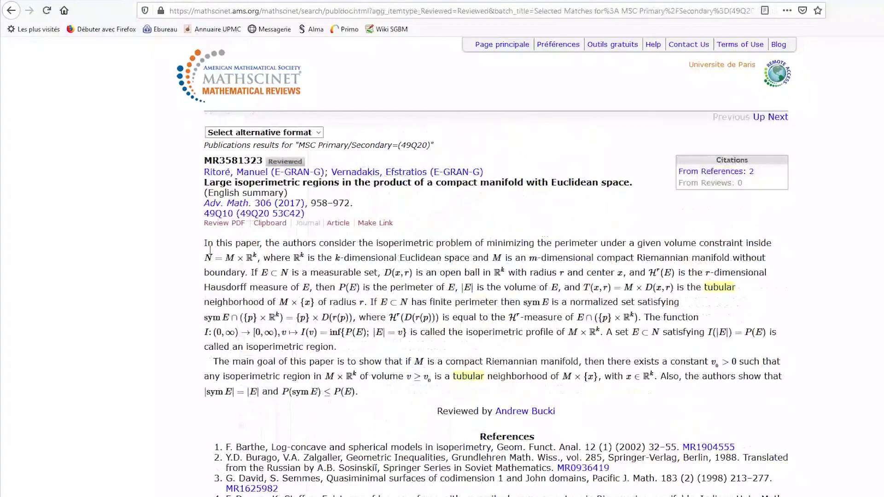
left_click_drag(205, 243, 366, 393)
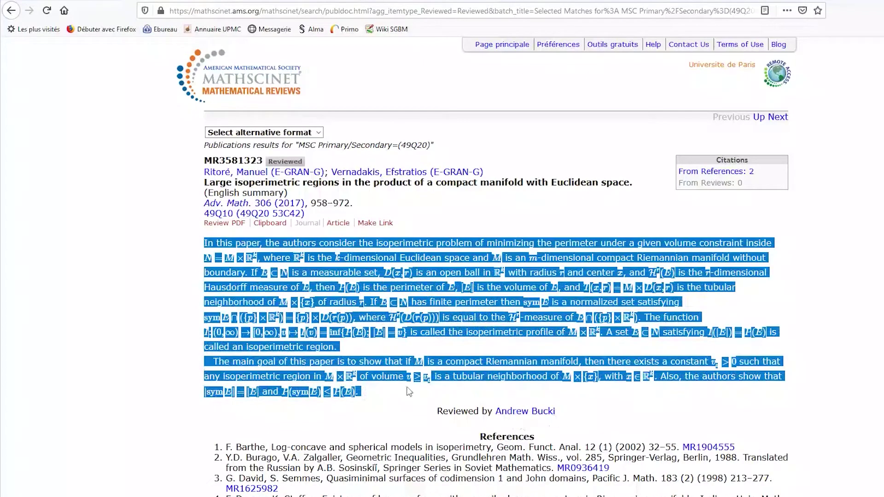
scroll(409, 418, "down", 5)
scroll(409, 417, "down", 6)
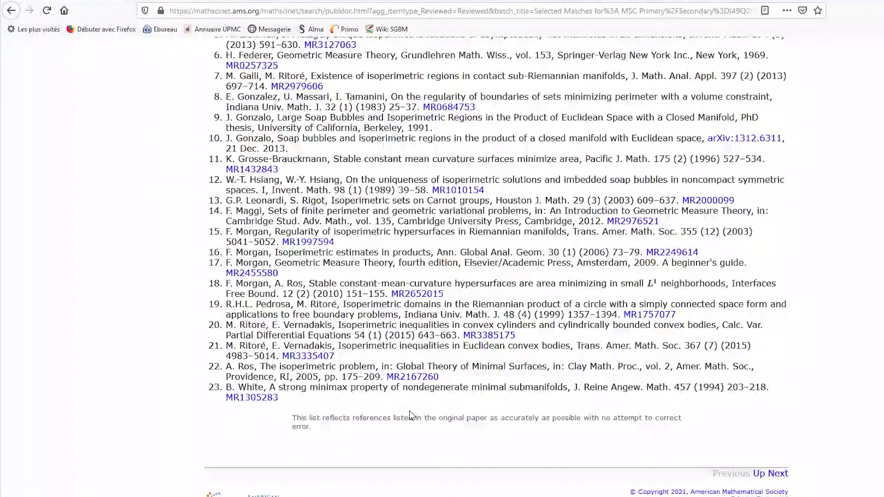
scroll(409, 411, "up", 5)
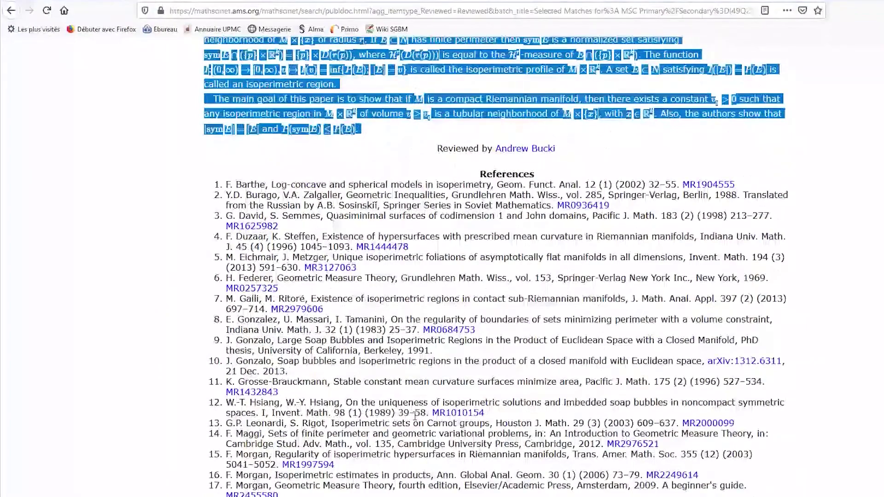
scroll(415, 415, "up", 1)
scroll(414, 416, "up", 4)
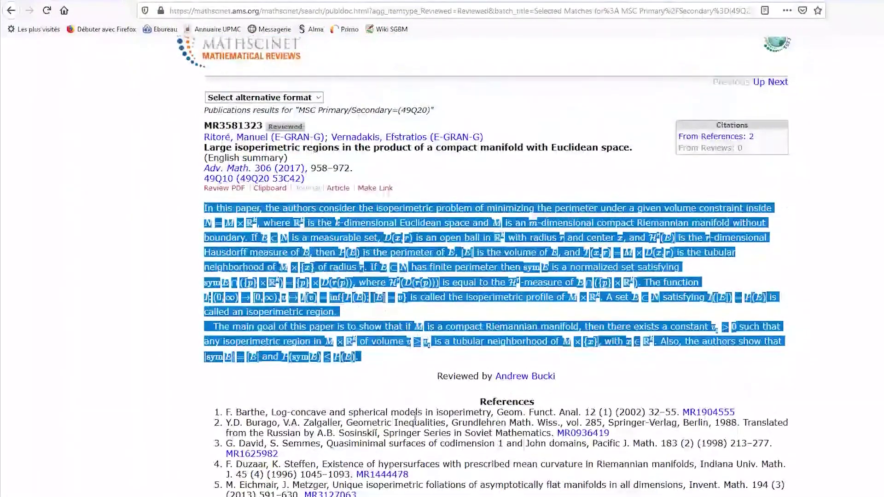
scroll(413, 415, "up", 1)
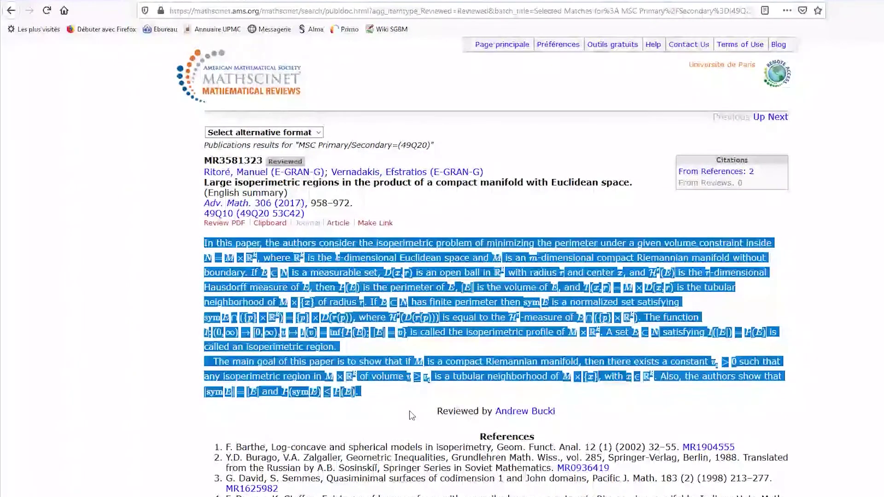
Return to the results list and examine the filters for institutions, authors, primary classification, journal and year
left_click(11, 11)
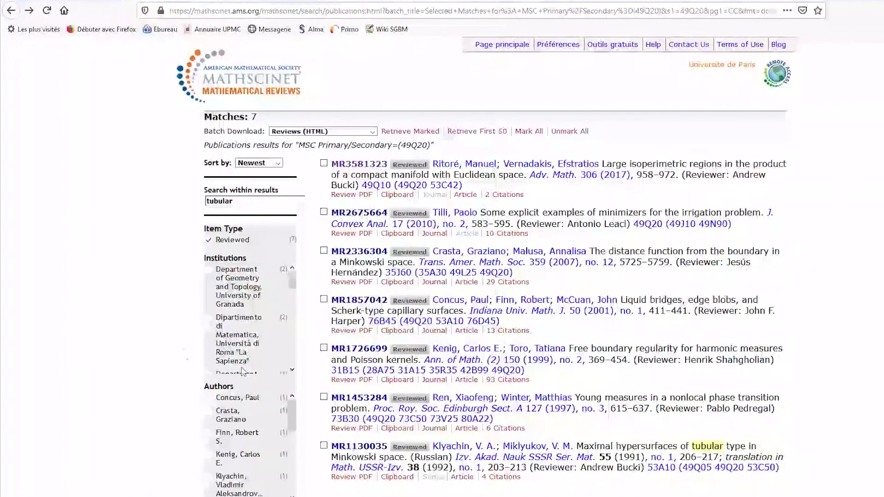
scroll(248, 375, "down", 3)
scroll(298, 391, "down", 4)
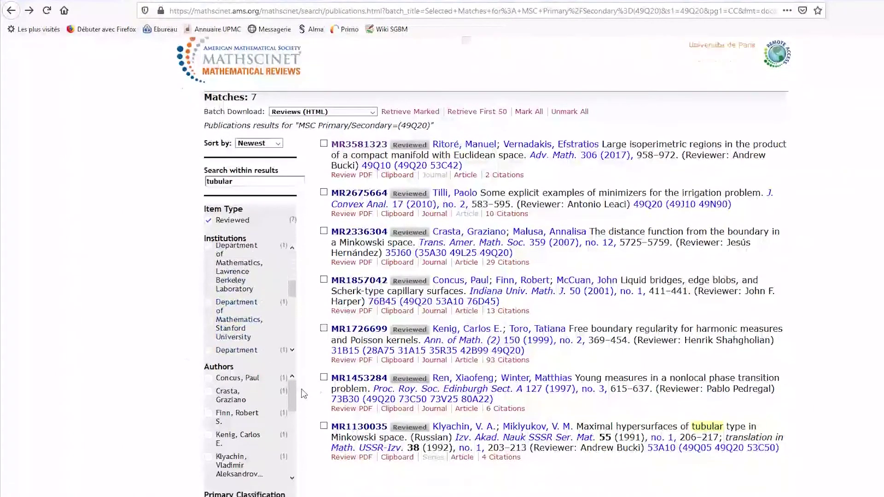
scroll(303, 394, "down", 2)
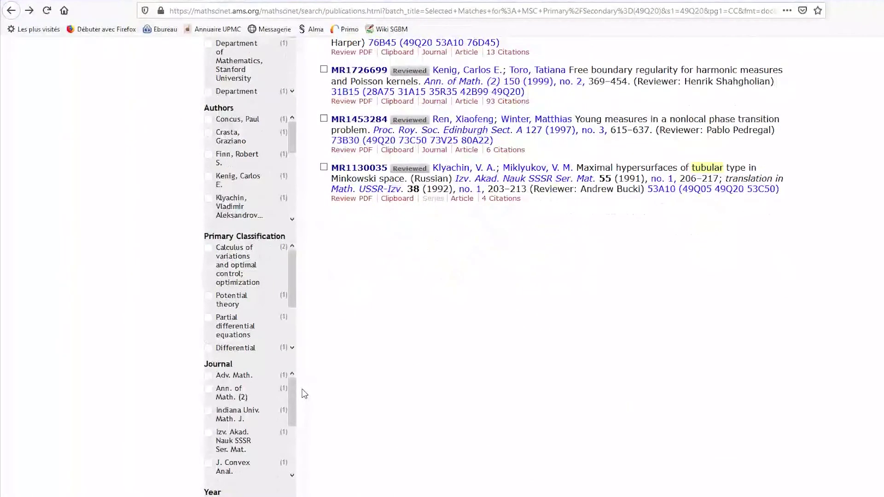
scroll(370, 387, "up", 6)
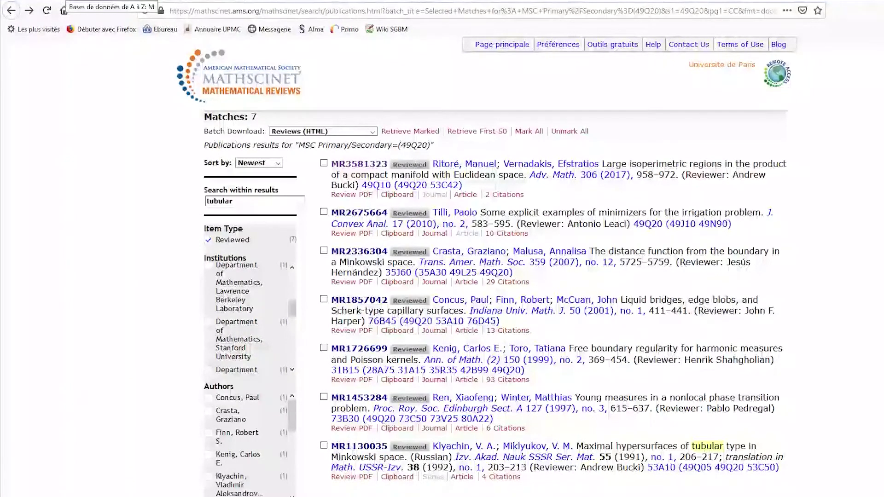
Switch back to the library's resource list and open zbMATH from the entries under Z
left_click(63, 9)
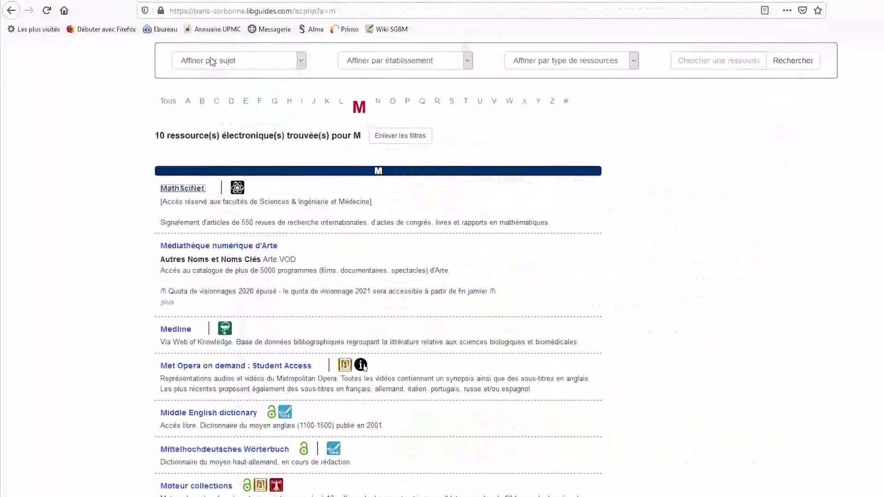
left_click(554, 104)
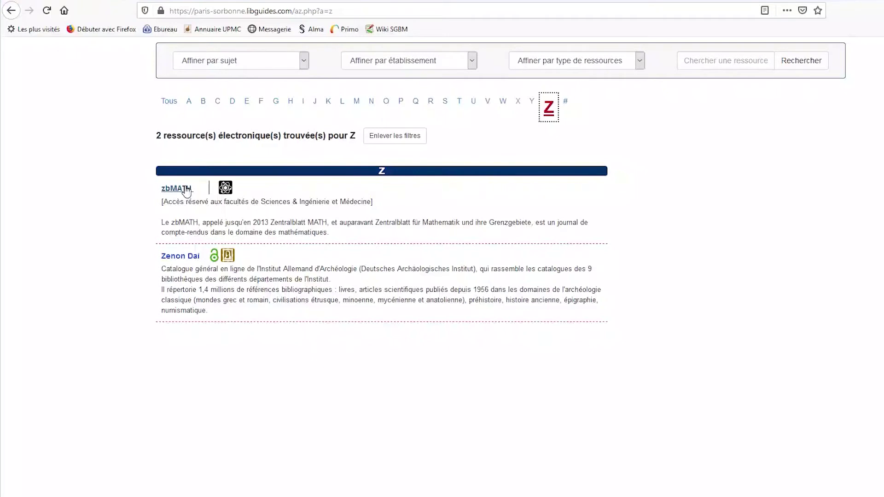
left_click(185, 190)
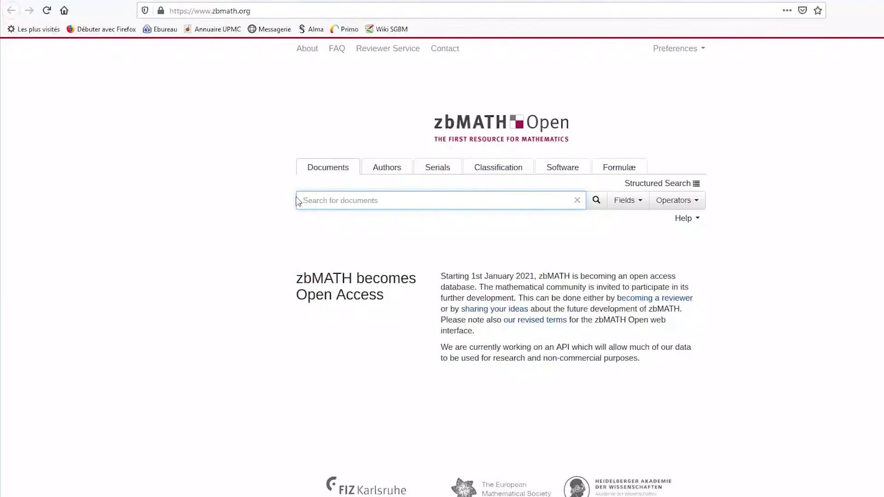
Enter "brezis, haim" in the document search, then transfer the name to the author search instead
type("brezis, haim")
triple_click(357, 207)
key("ctrl+c")
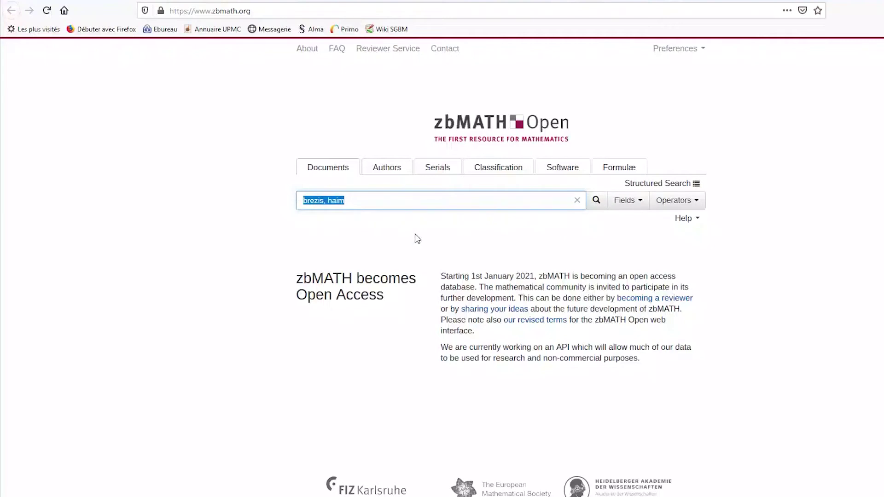
key("BackSpace")
left_click(385, 170)
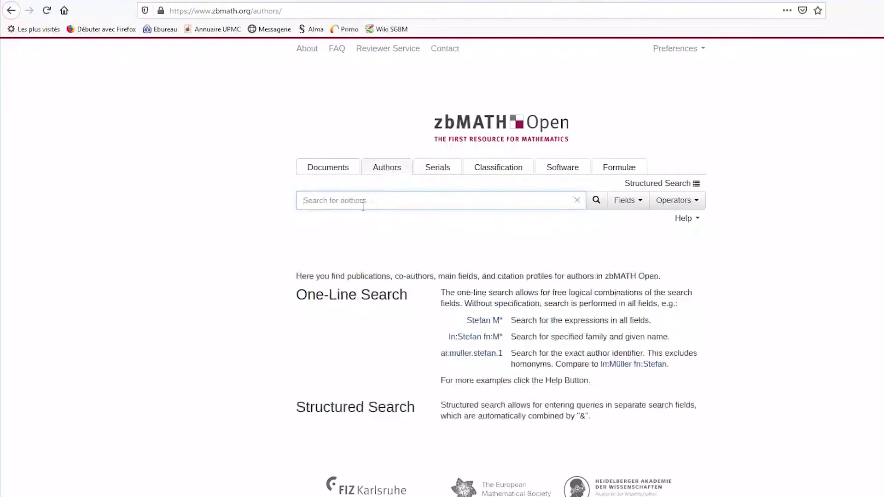
key("ctrl+v")
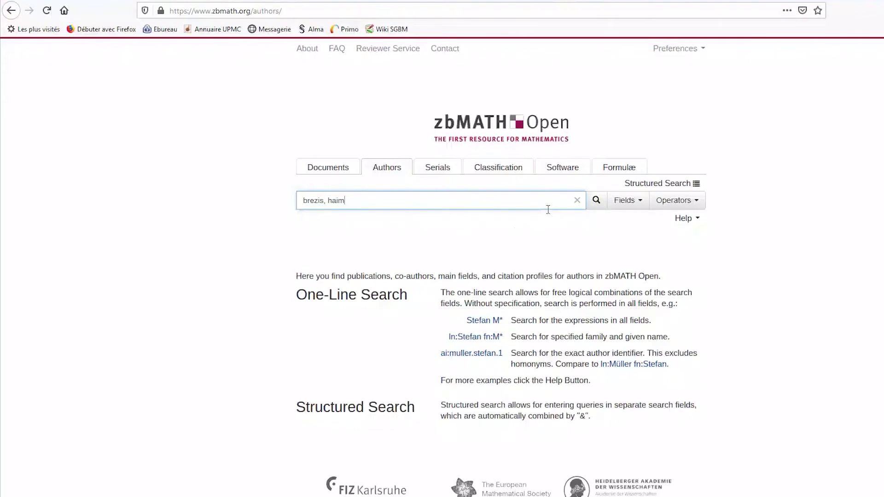
Browse the MSC2020 subject classification and open class 46, Functional analysis
left_click(514, 173)
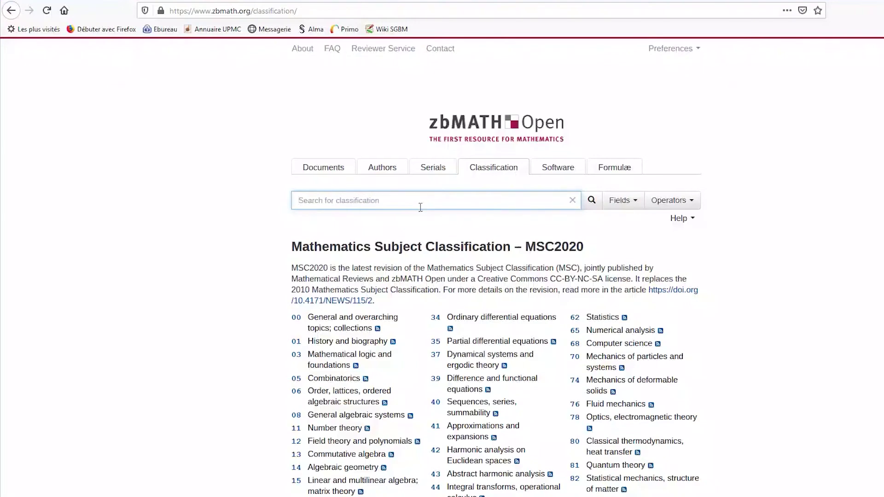
scroll(463, 430, "down", 2)
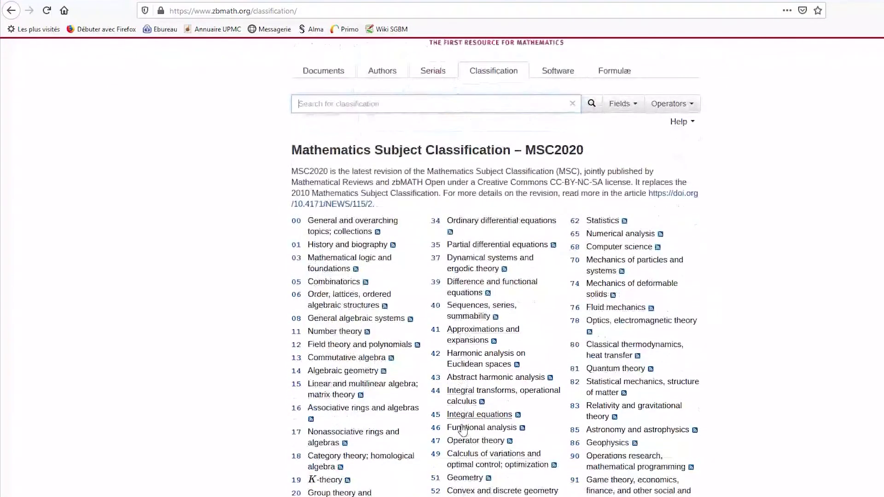
scroll(379, 244, "down", 1)
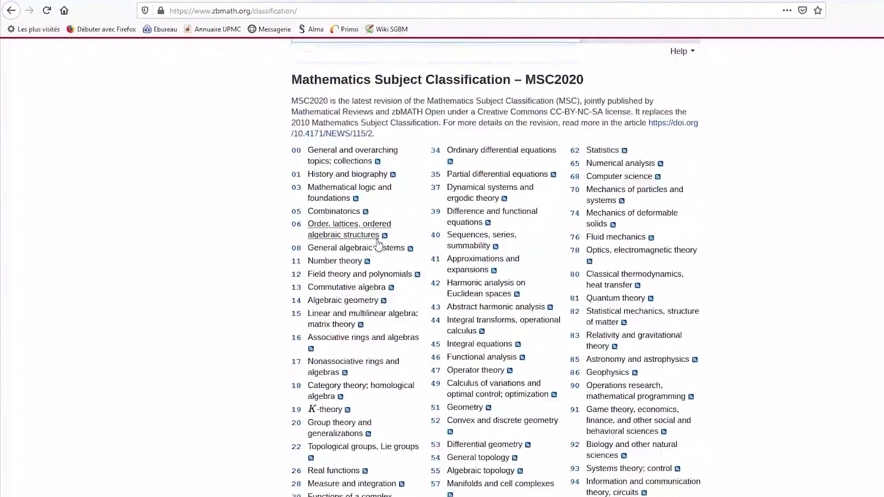
scroll(427, 228, "down", 2)
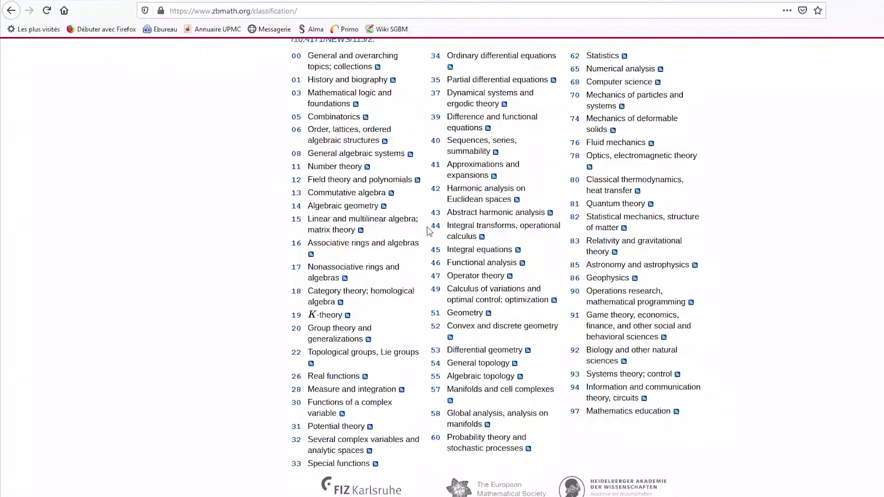
left_click(471, 263)
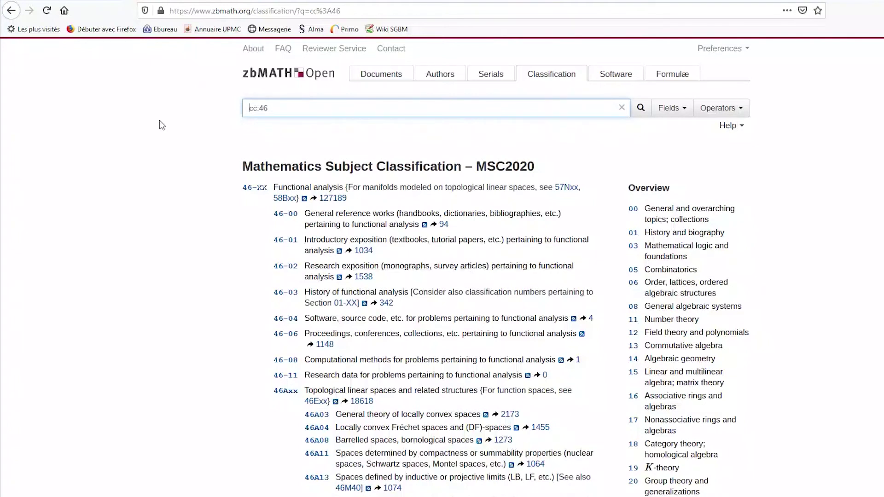
Search the authors database for "brezis, haim"
left_click(445, 78)
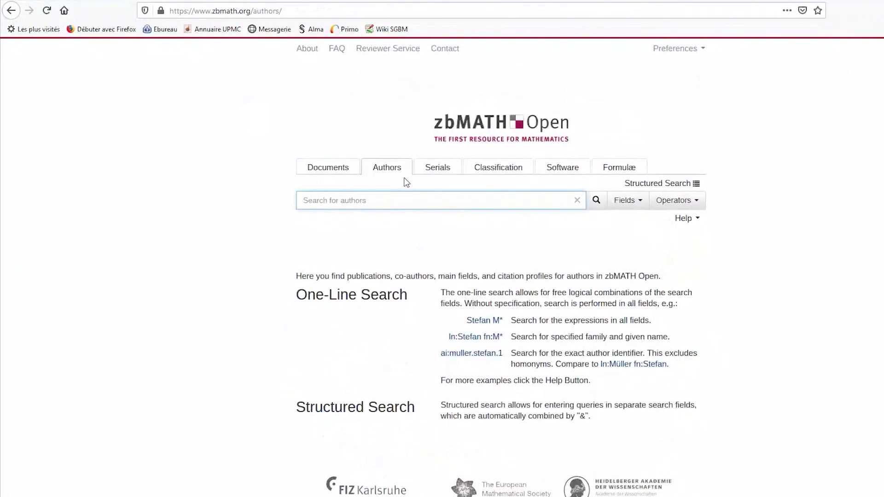
type("brezis, haim")
key("Return")
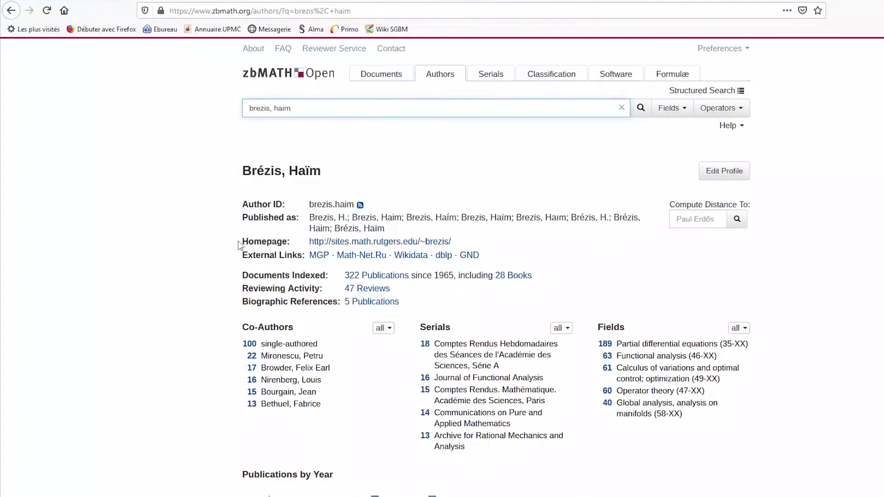
Examine the author profile, highlighting the identity details, homepage, indexed documents, reviewing activity, biographic references and the co-authors, serials and fields lists
left_click_drag(242, 172, 413, 302)
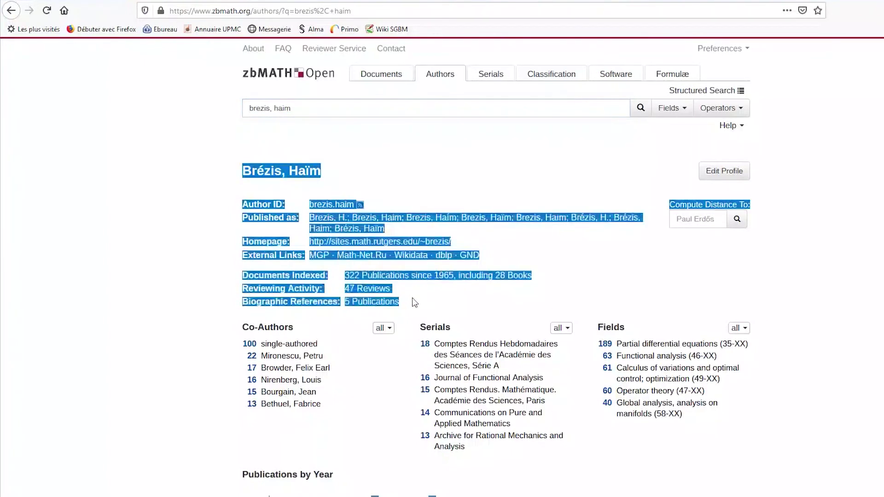
left_click(435, 303)
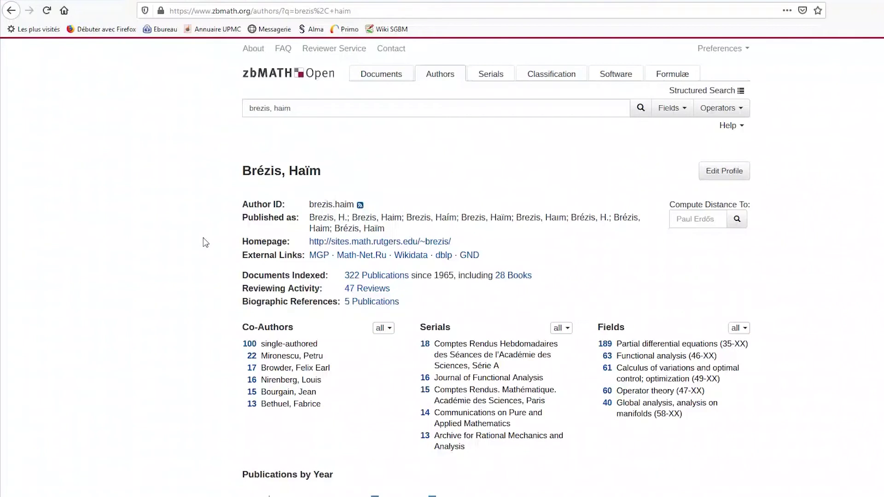
double_click(250, 244)
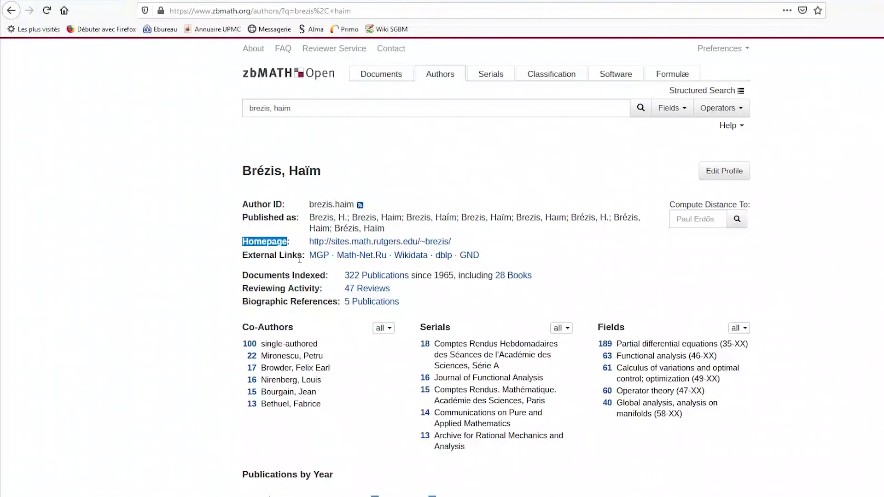
left_click_drag(344, 276, 453, 286)
left_click(451, 301)
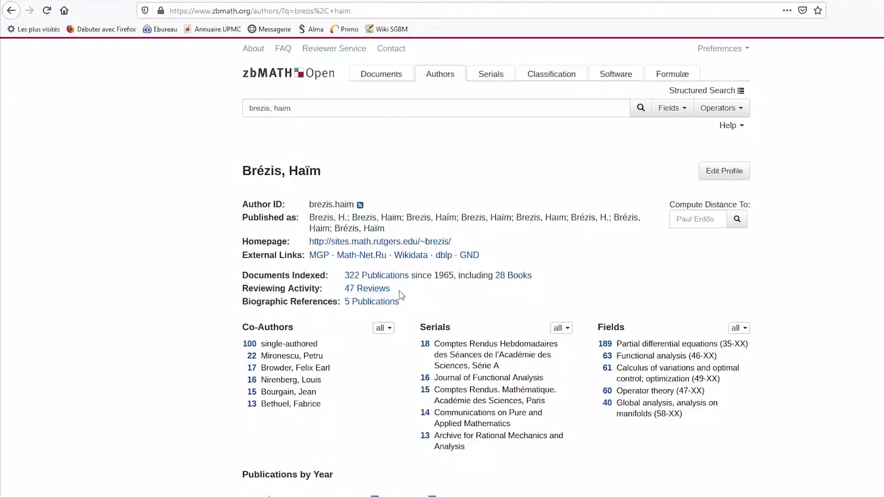
left_click_drag(392, 290, 349, 292)
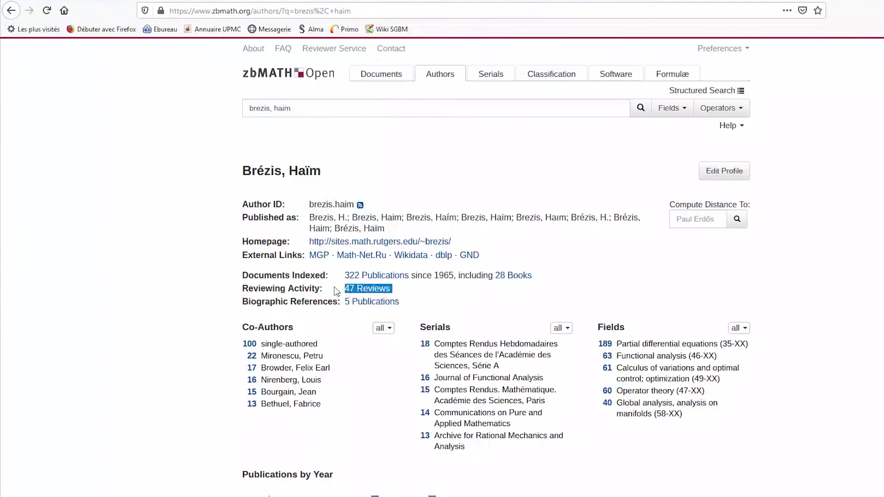
left_click(416, 297)
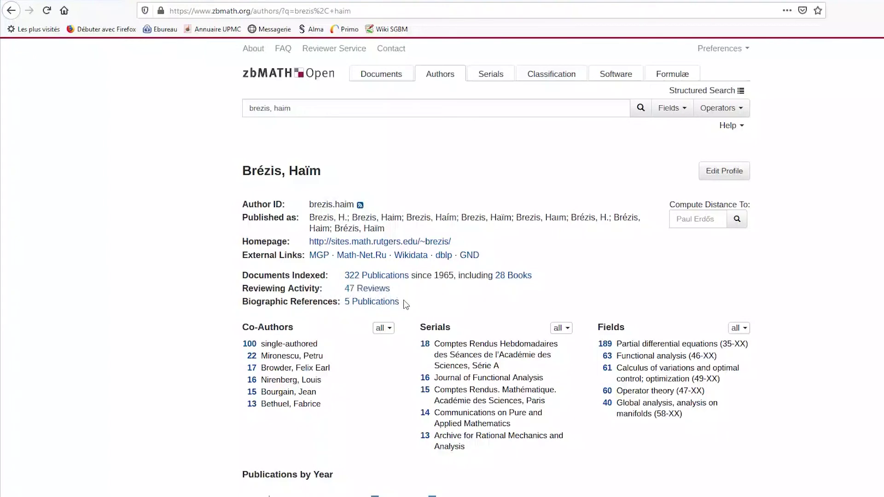
left_click_drag(400, 302, 362, 307)
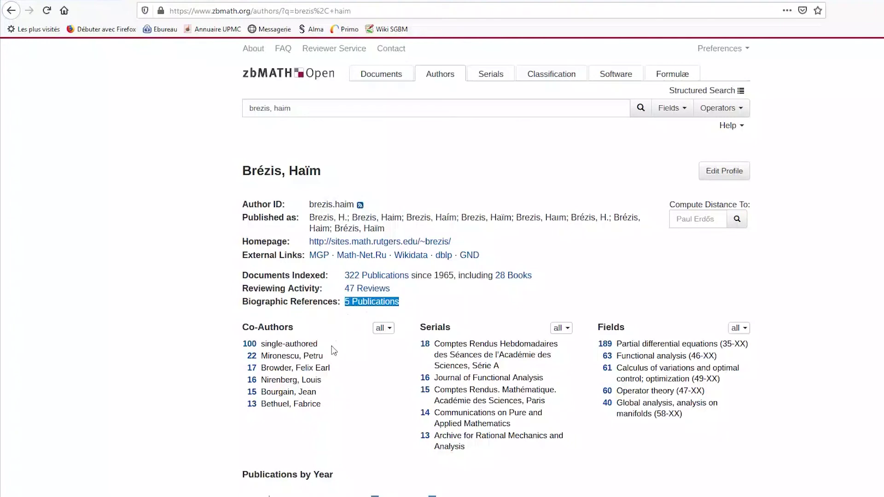
left_click_drag(237, 327, 282, 331)
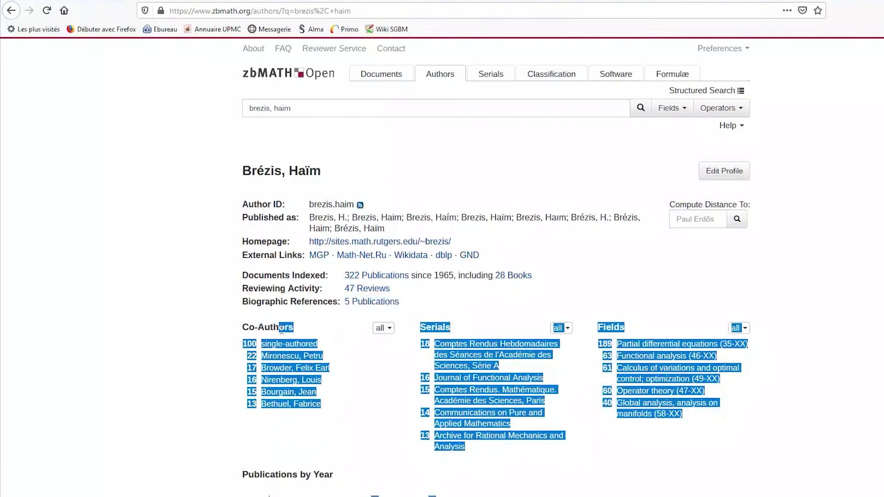
left_click(281, 330)
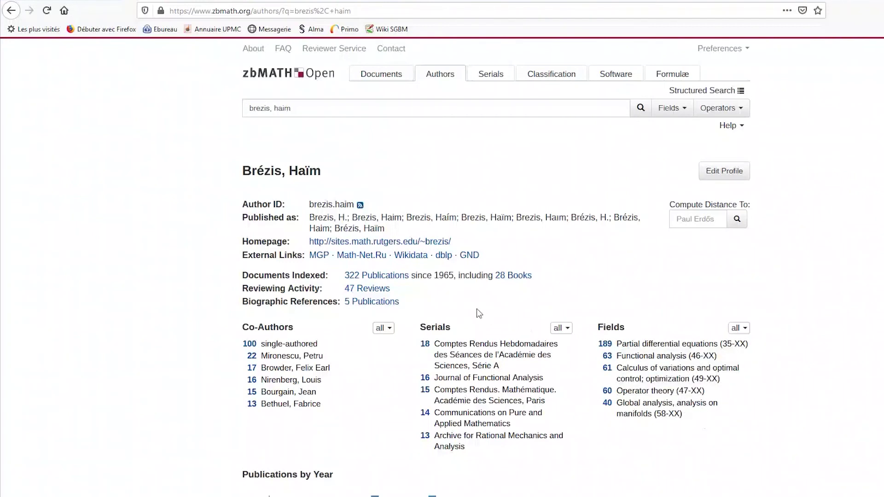
Sort the author's cited publications in the zbMATH citations table by year
scroll(444, 299, "down", 5)
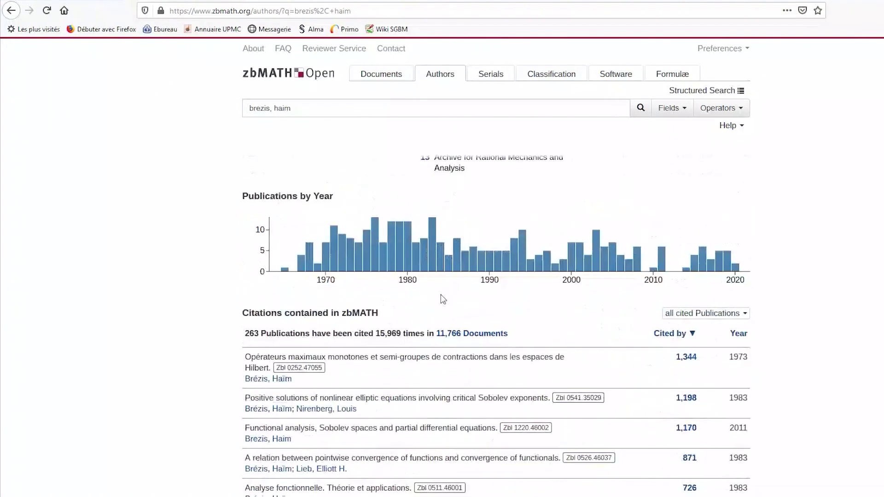
scroll(442, 299, "down", 1)
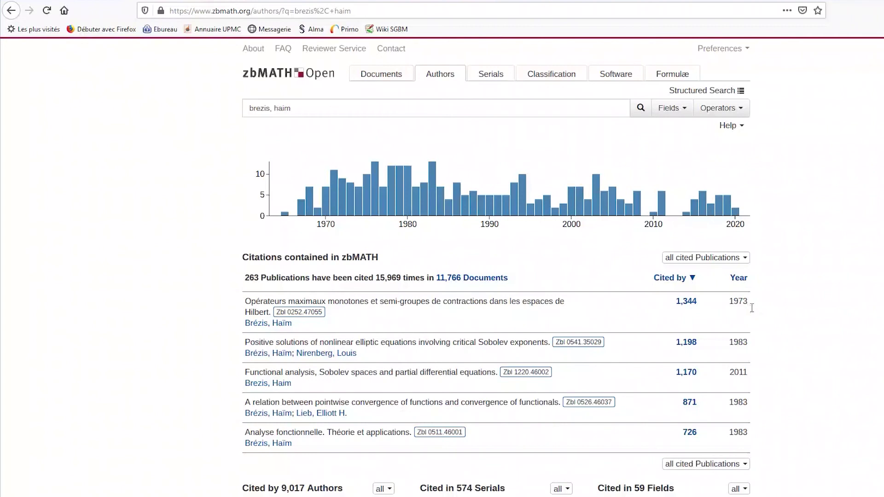
left_click(738, 278)
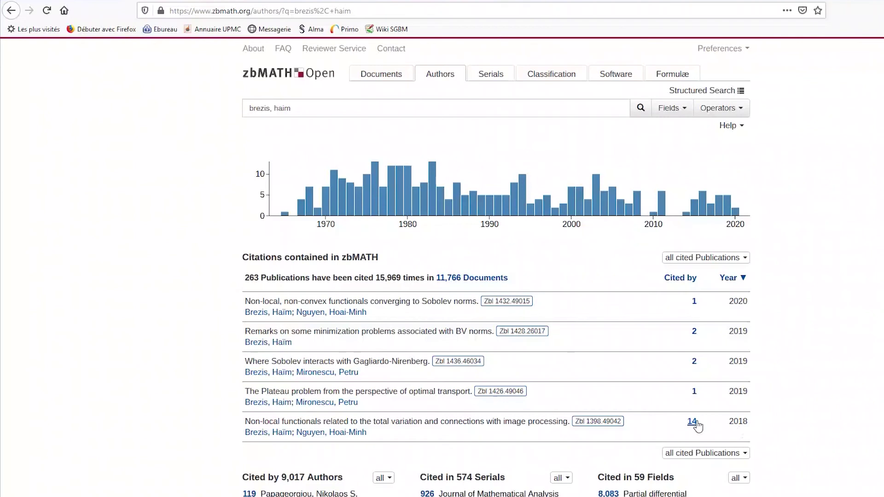
Open the list of all the author's indexed publications and mark the first document
scroll(666, 405, "up", 7)
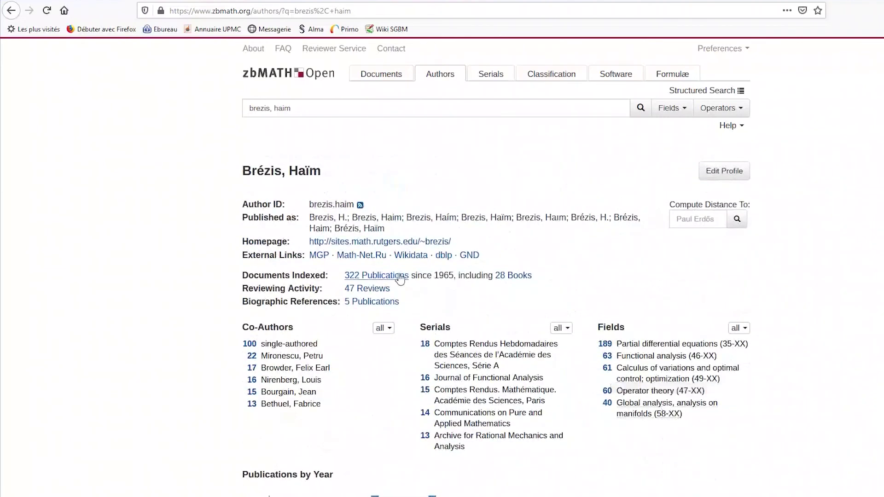
left_click(381, 276)
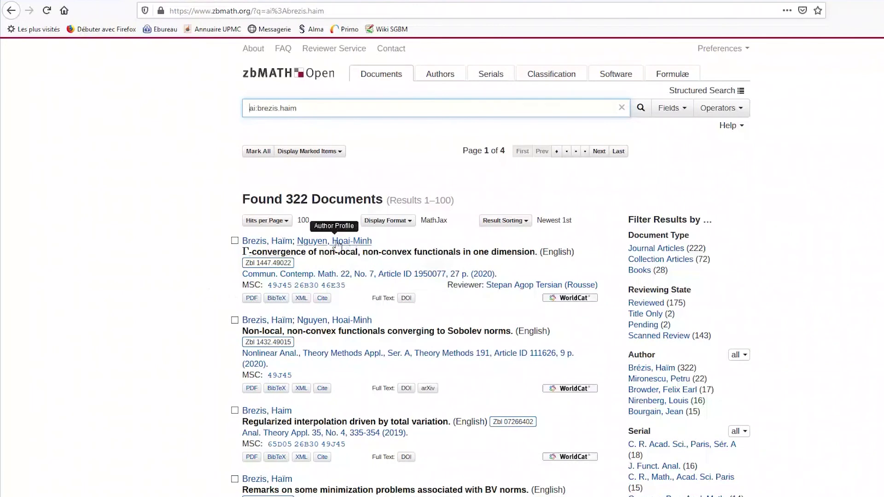
left_click(235, 241)
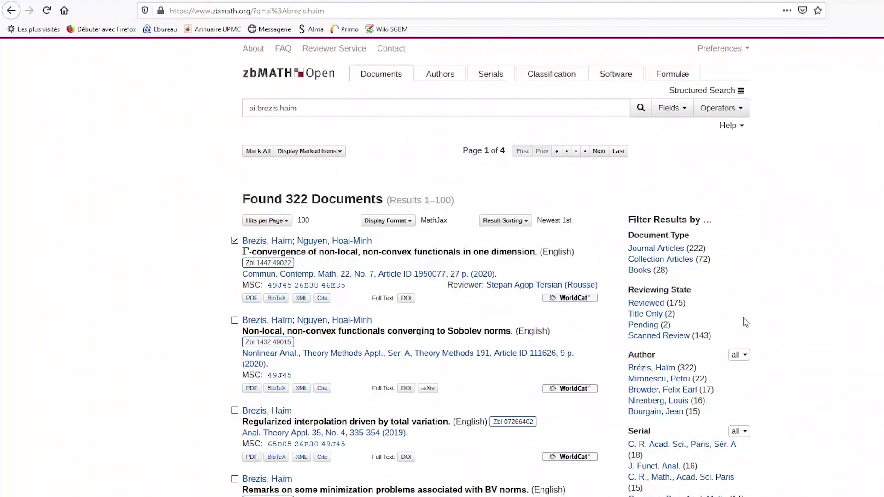
Open the record "The Plateau problem from the perspective of optimal transport" and look through its MSC codes, keywords and references
scroll(743, 320, "down", 2)
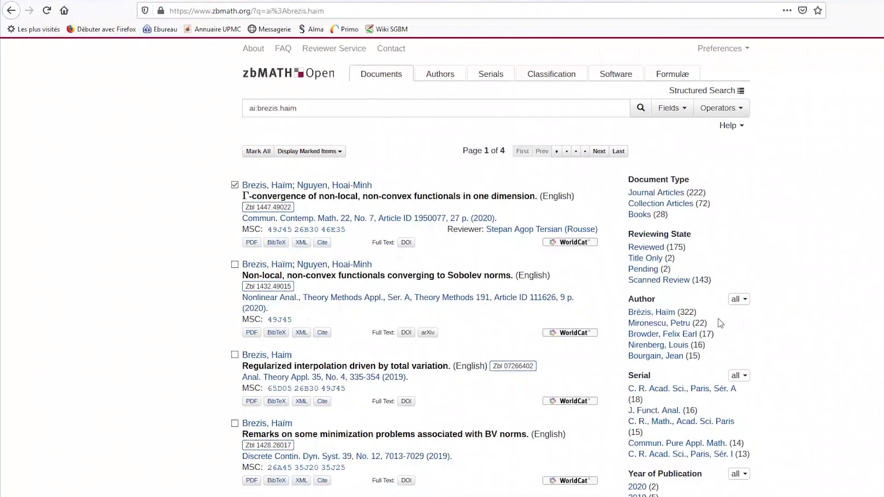
scroll(598, 294, "up", 2)
scroll(417, 361, "down", 7)
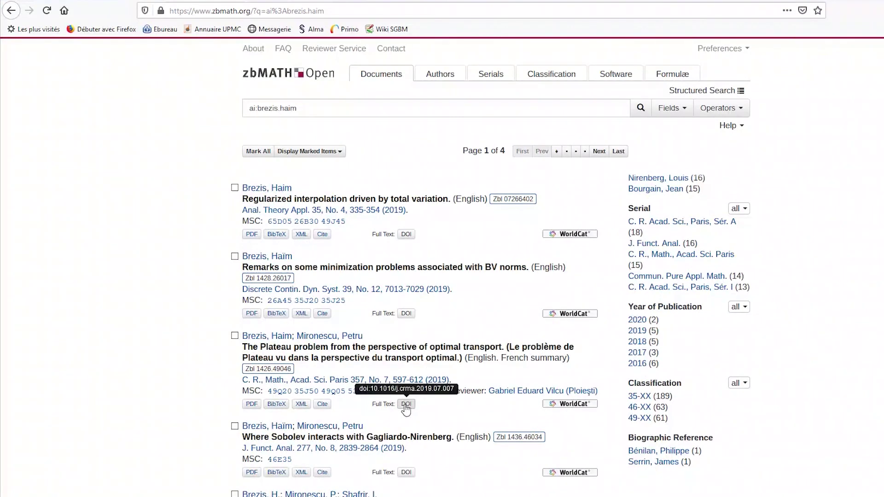
left_click(401, 351)
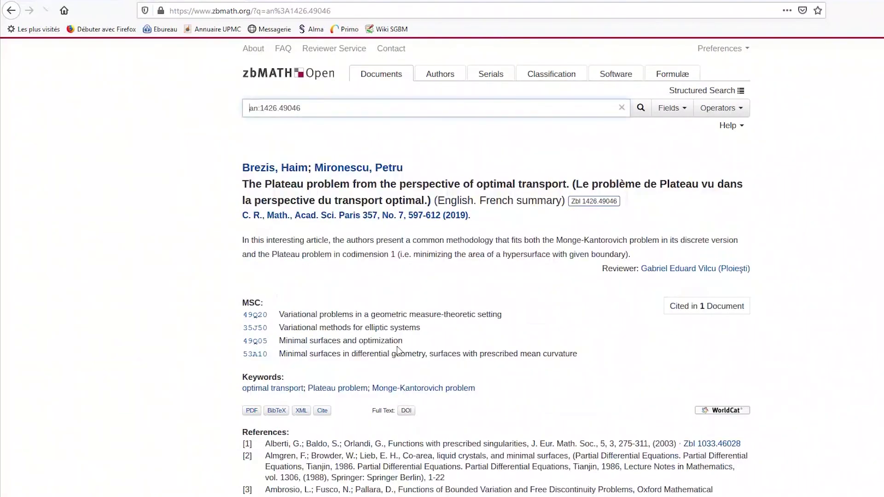
scroll(398, 350, "down", 3)
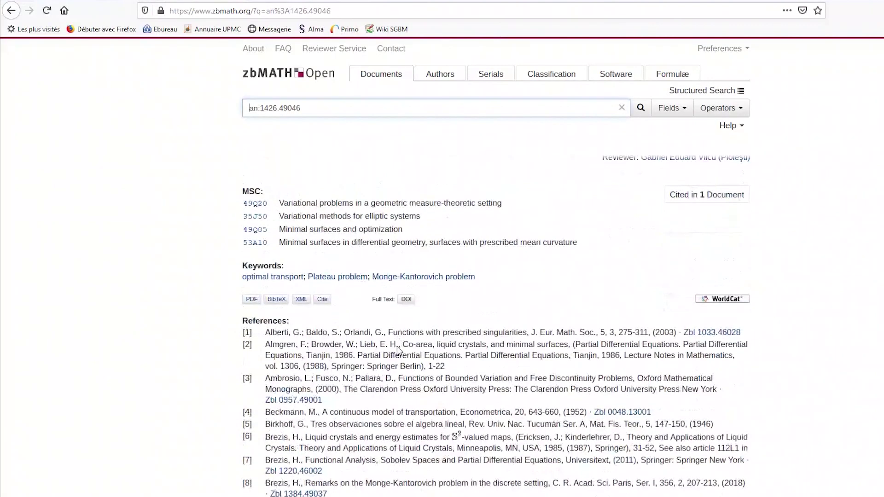
scroll(399, 350, "down", 7)
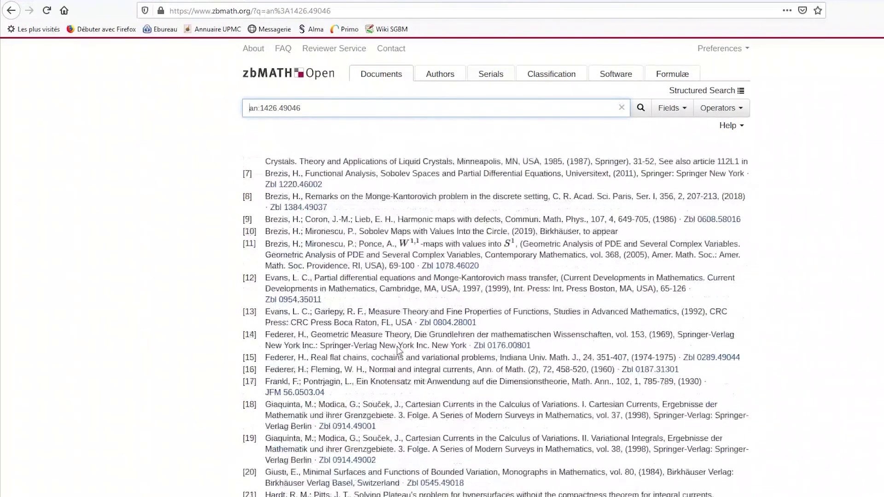
scroll(399, 350, "down", 4)
scroll(399, 350, "up", 10)
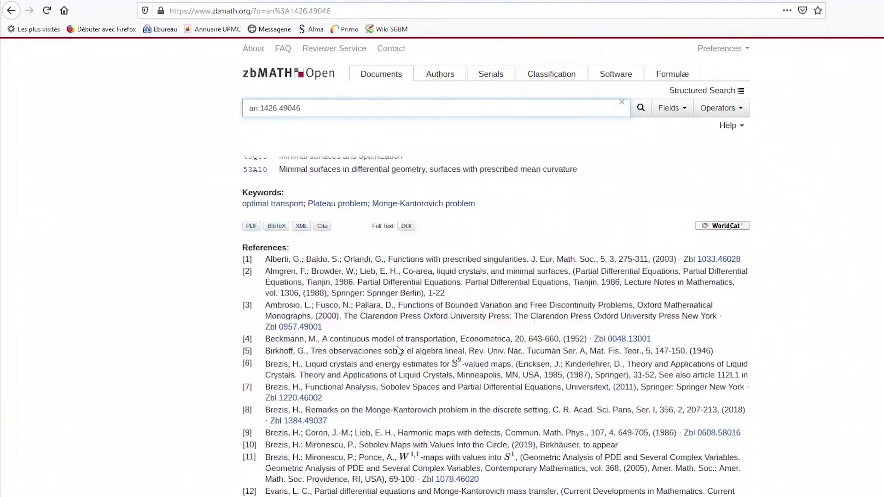
scroll(399, 349, "up", 2)
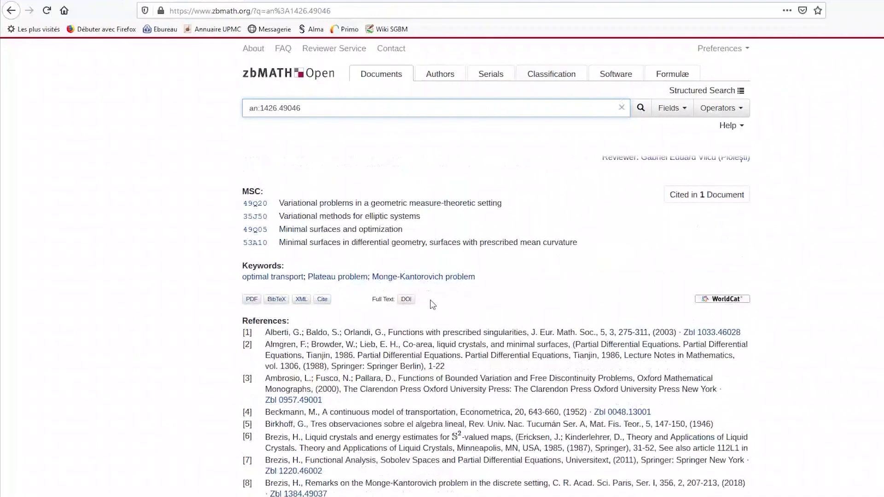